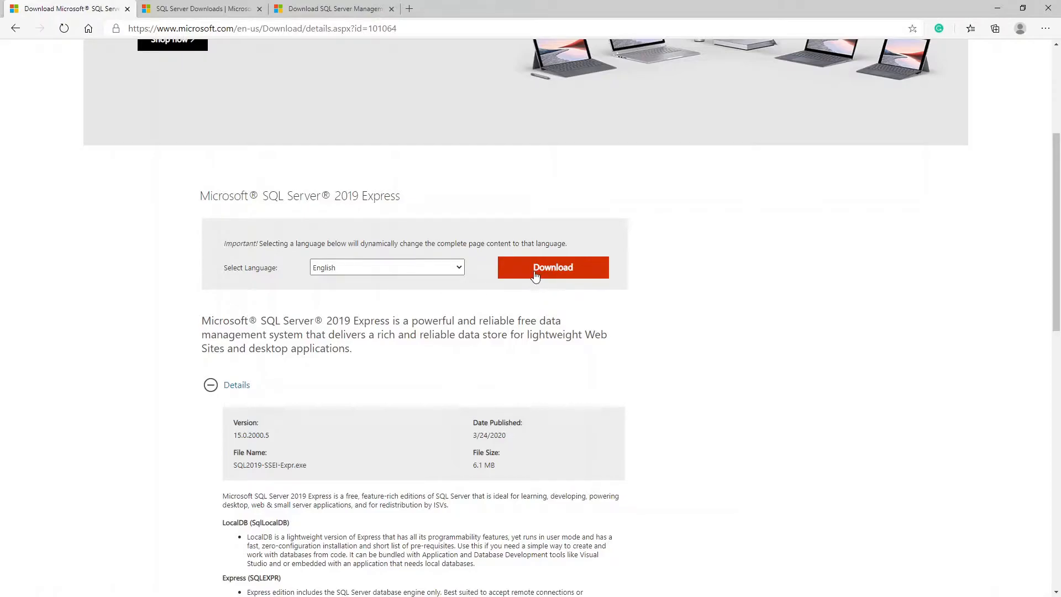
Download the English SQL Server 2019 Express installer and check for SQL2019-SSEI-Expr in the Downloads folder
click(536, 275)
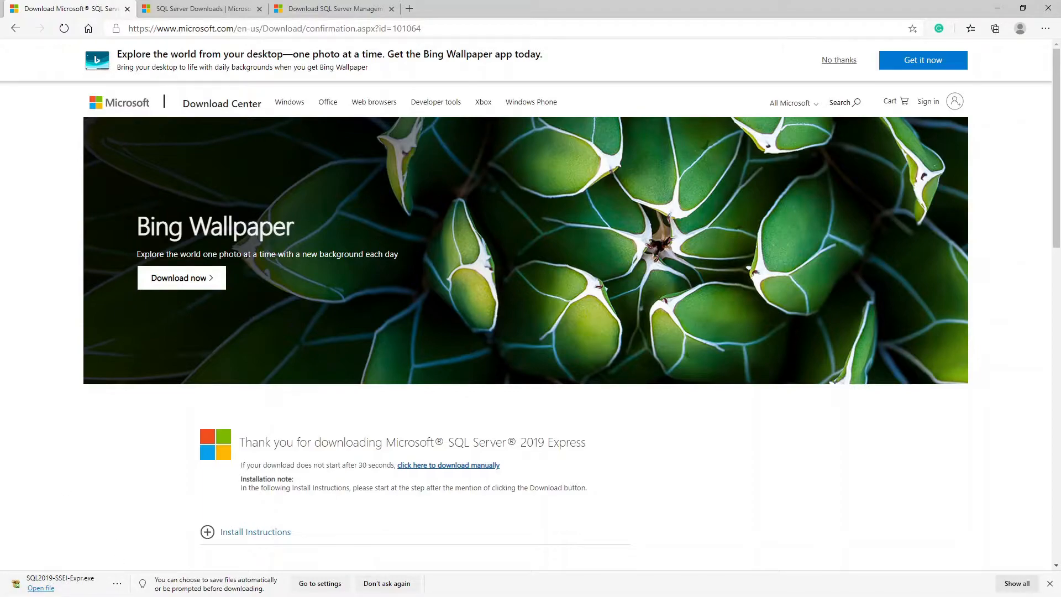
key(alt+Tab)
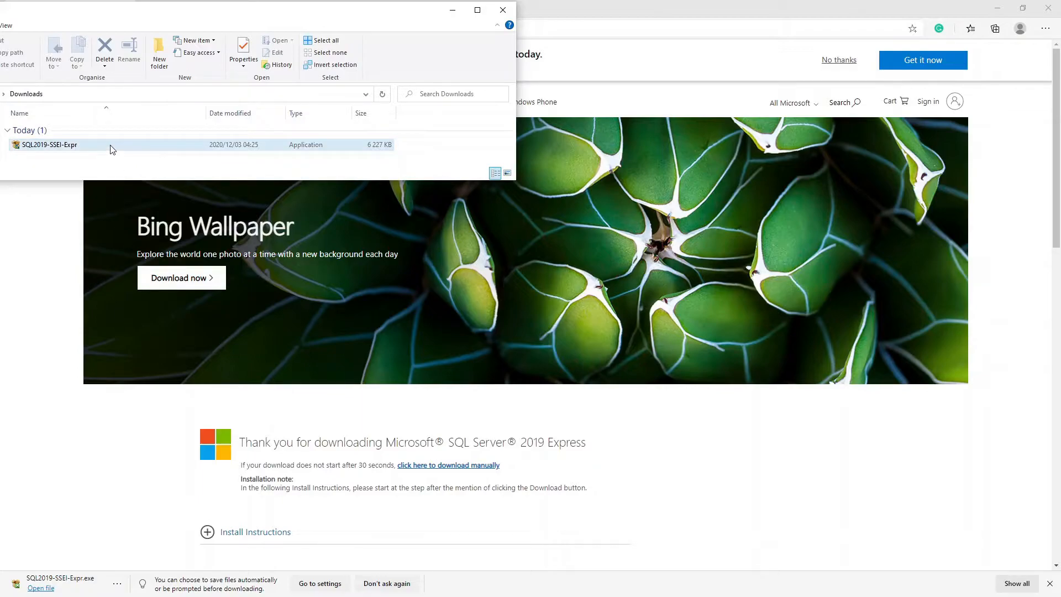
click(451, 10)
Review the SQL Server downloads page and download SQL Server Management Studio (SSMS) from its documentation page
click(330, 9)
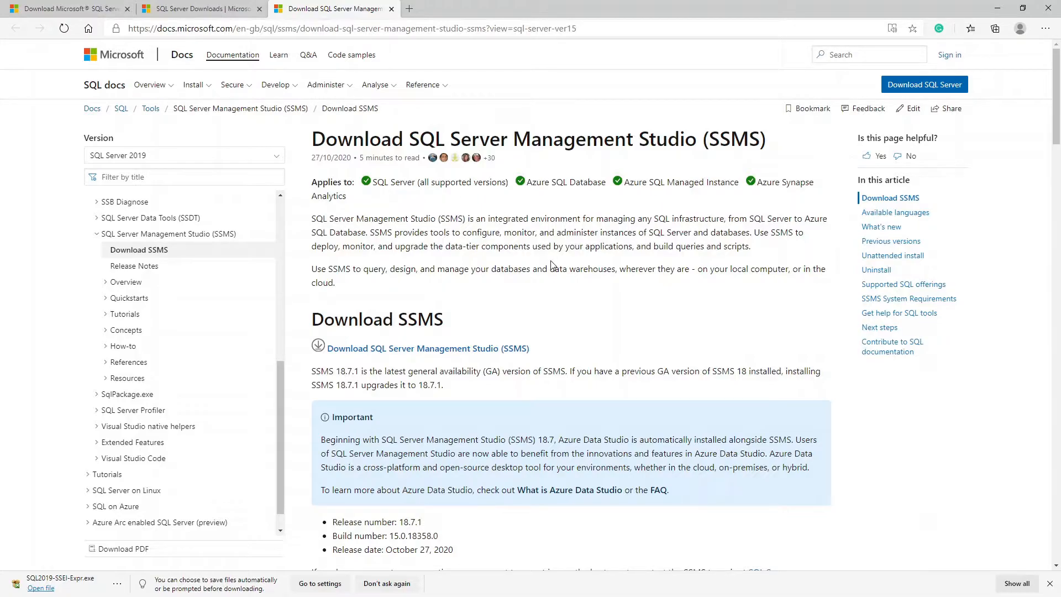
scroll(572, 266, down, 2)
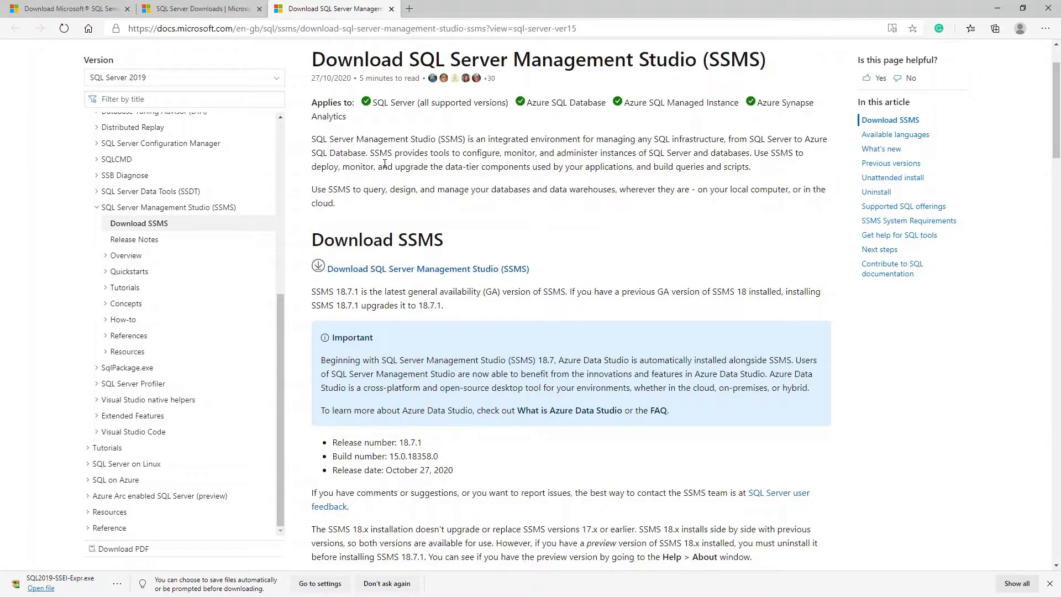
click(202, 8)
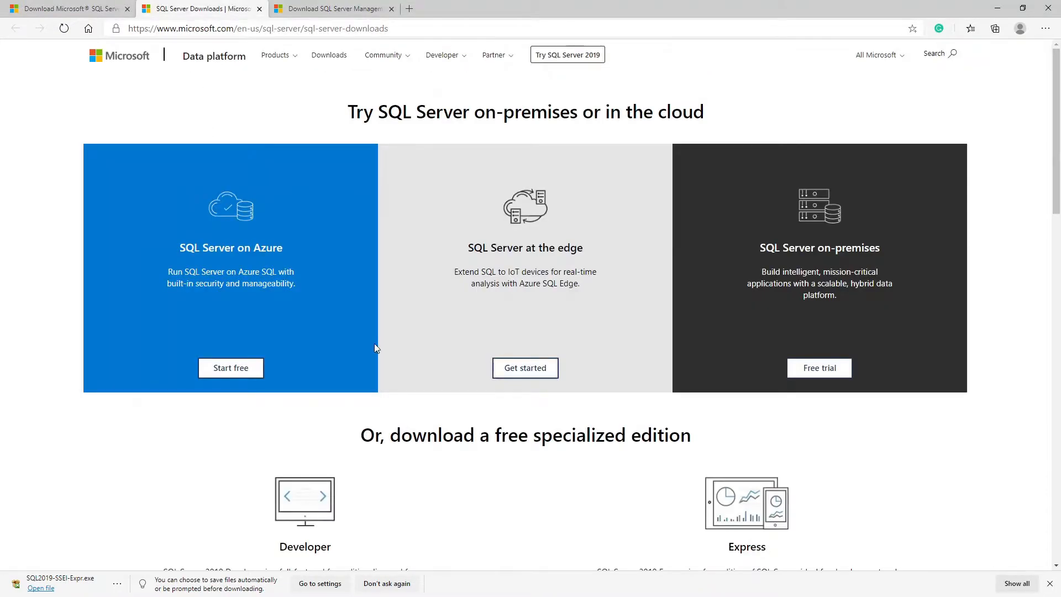
scroll(464, 349, down, 12)
scroll(465, 348, down, 5)
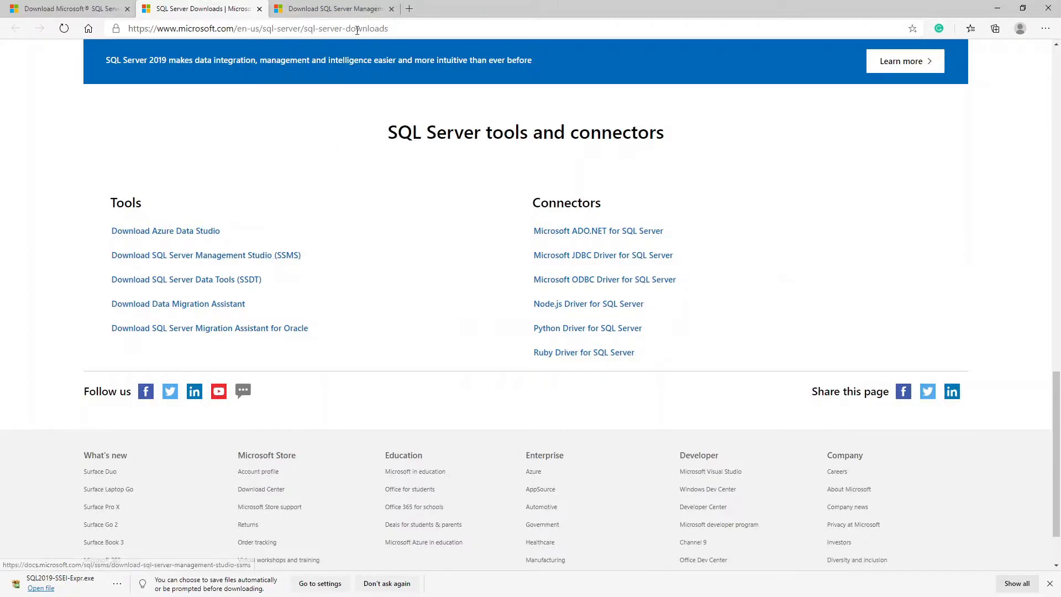
click(353, 8)
click(392, 270)
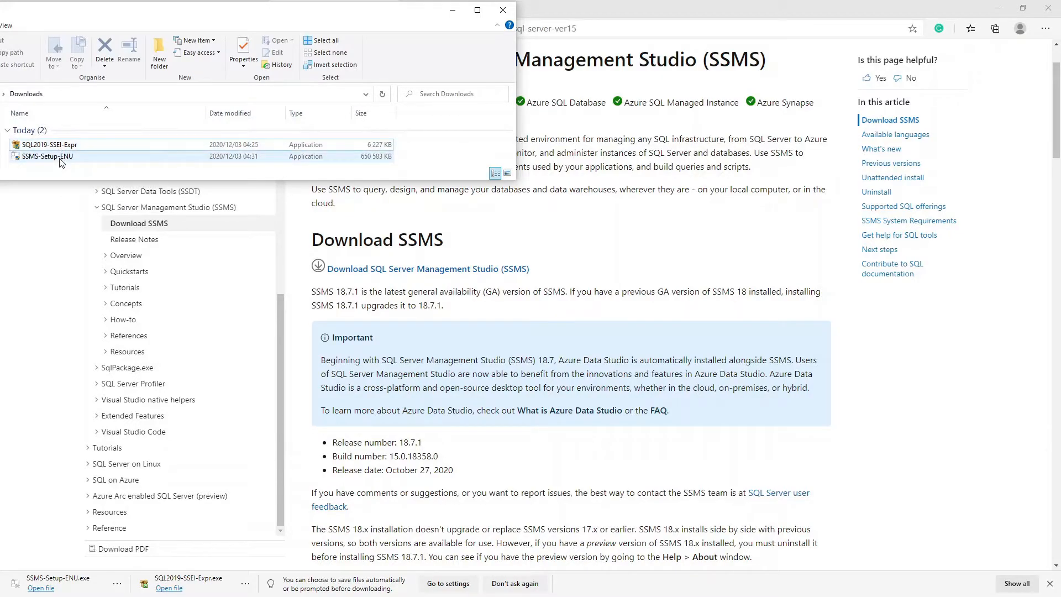
Check the downloaded files in the Downloads folder and launch the SQL2019-SSEI-Expr installer
mouse_move(61, 162)
click(998, 8)
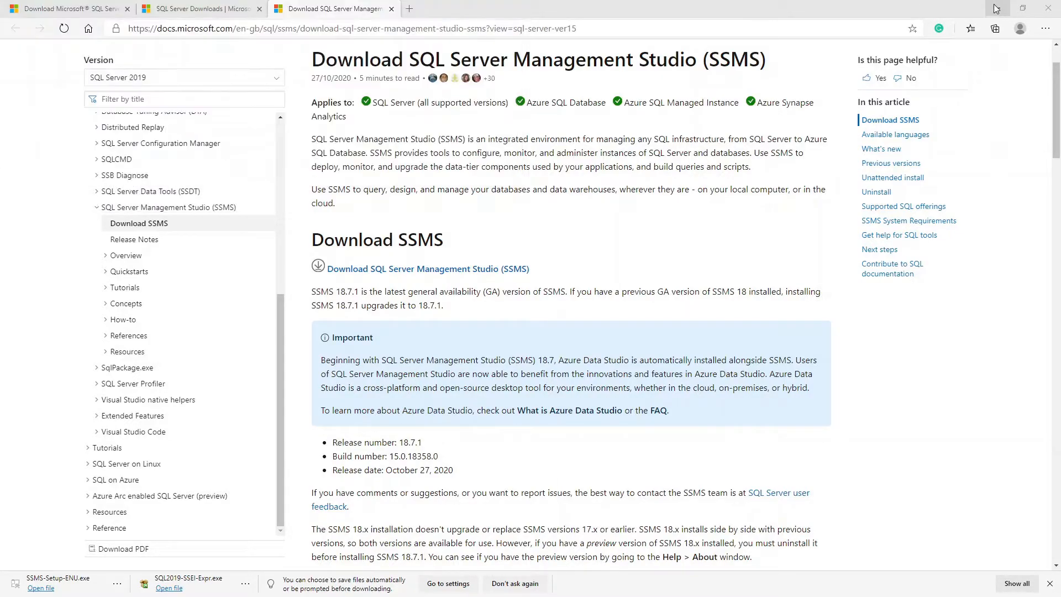
click(83, 148)
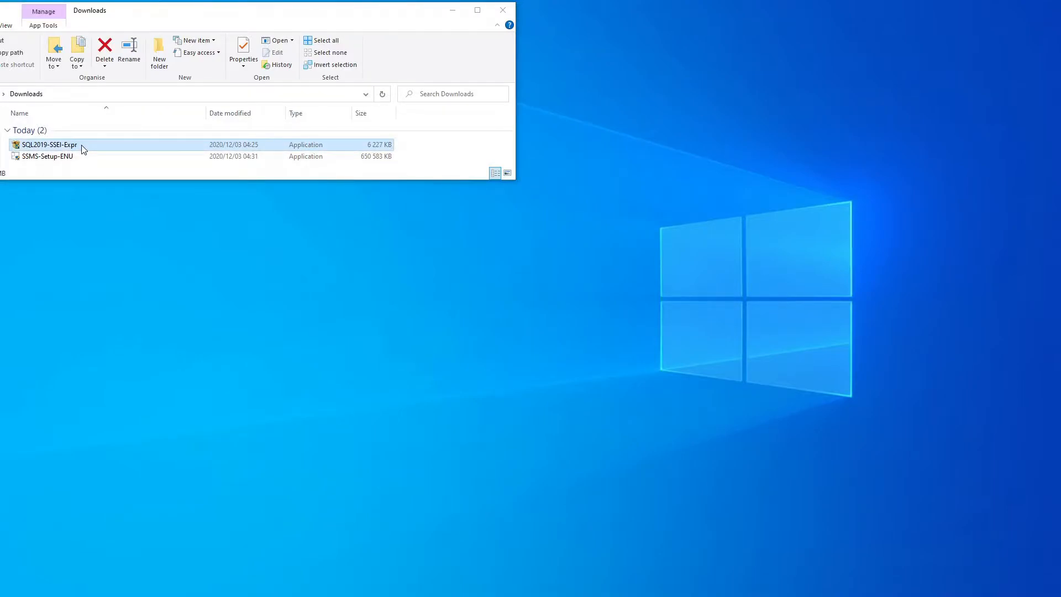
double_click(84, 148)
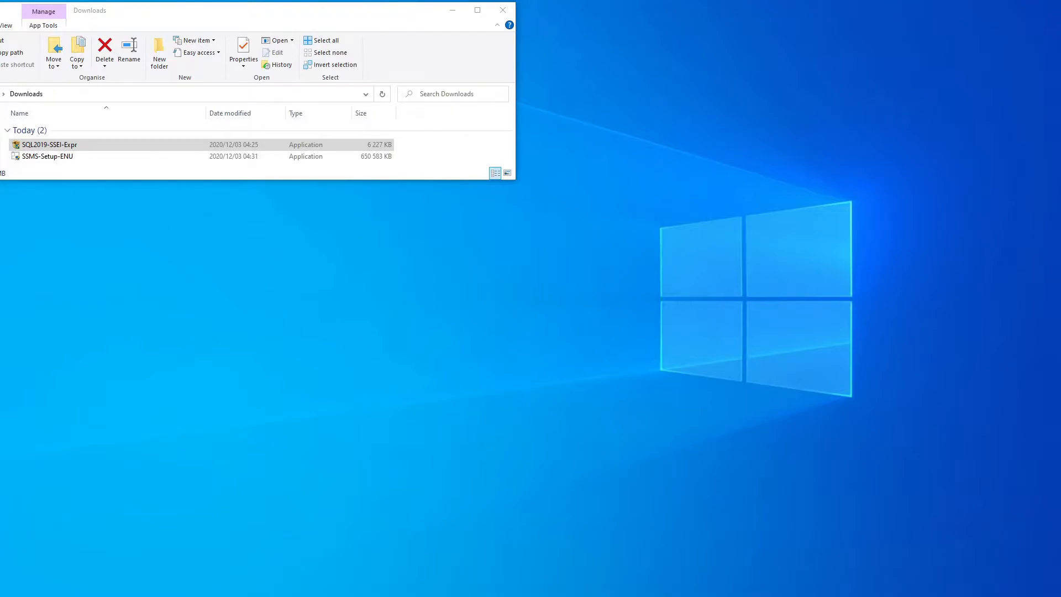
drag(403, 54, 496, 103)
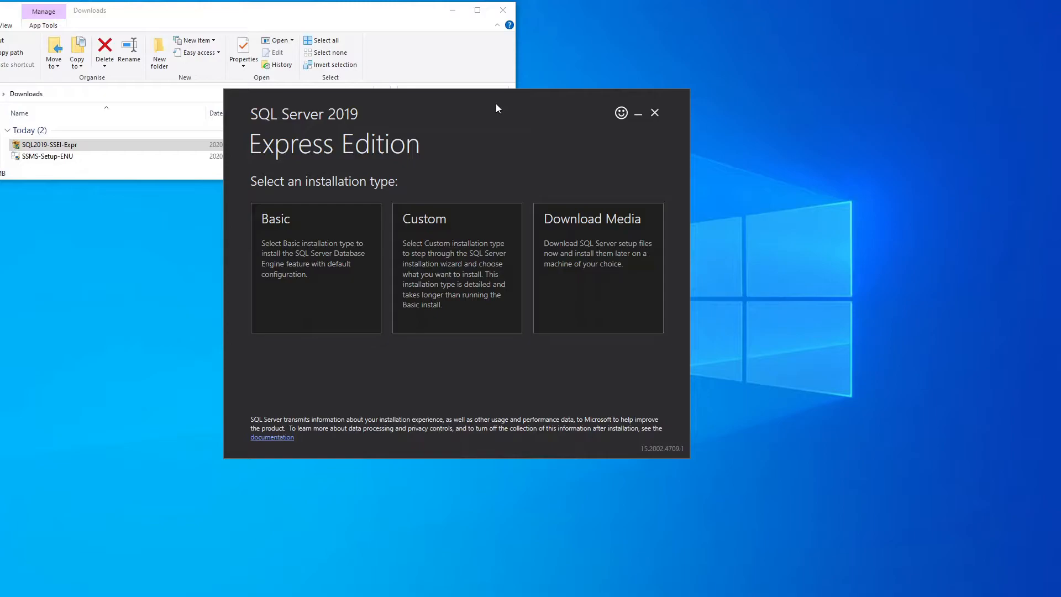
Choose the Basic installation type for SQL Server 2019 Express and accept the license terms
click(308, 244)
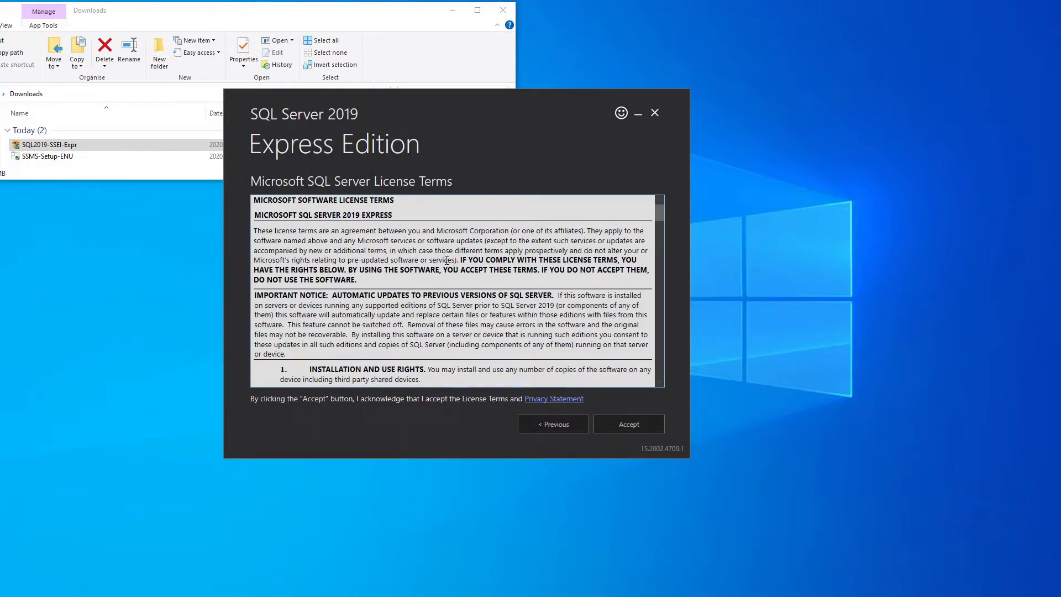
drag(658, 215, 667, 384)
click(631, 423)
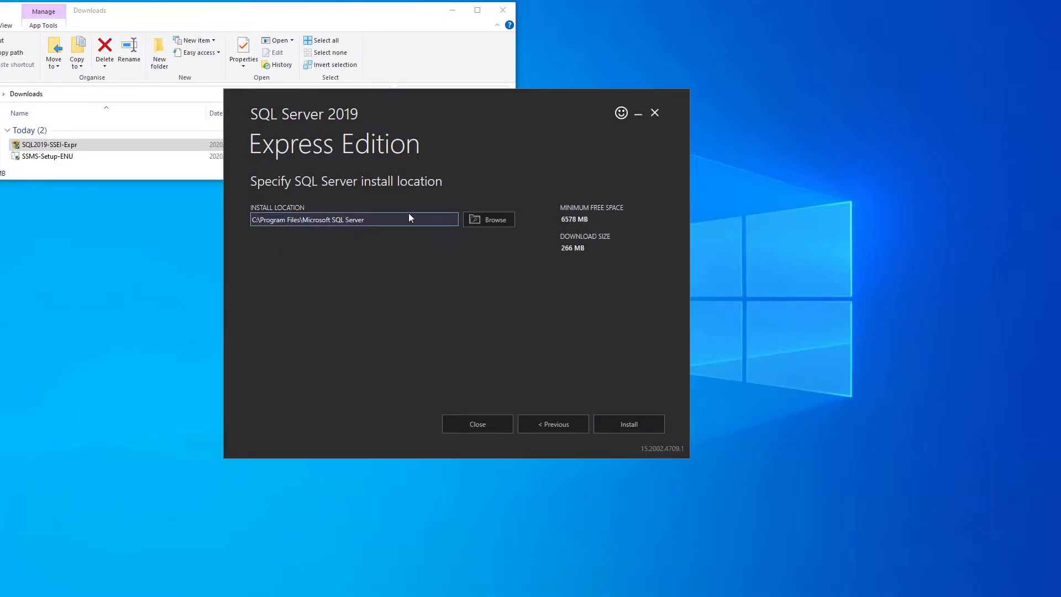
Create a folder named MSSQLEXP on Local Disk (C:) as the install location and start the SQL Server installation
click(493, 223)
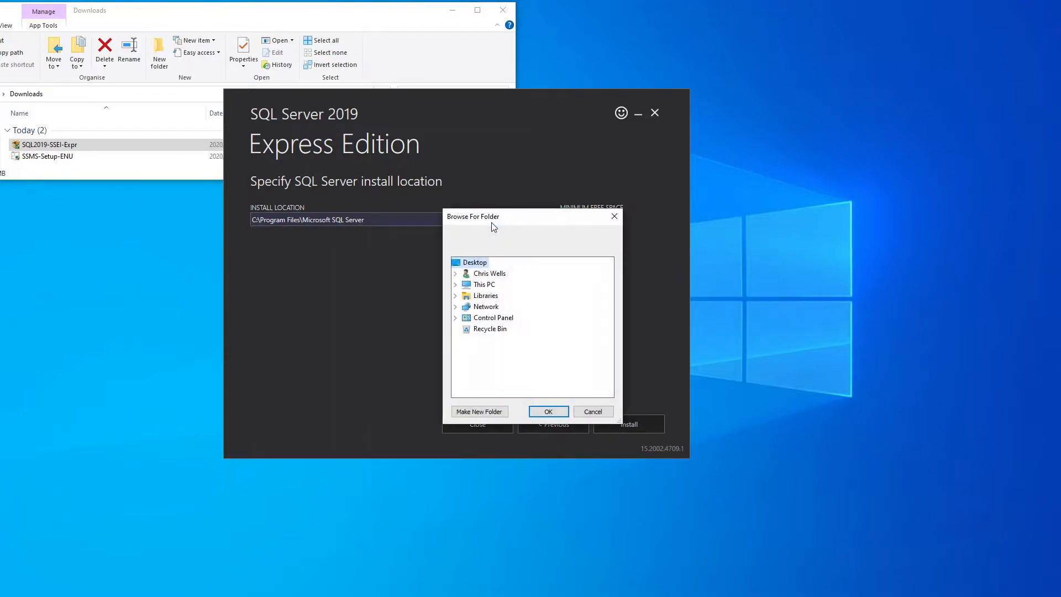
click(456, 284)
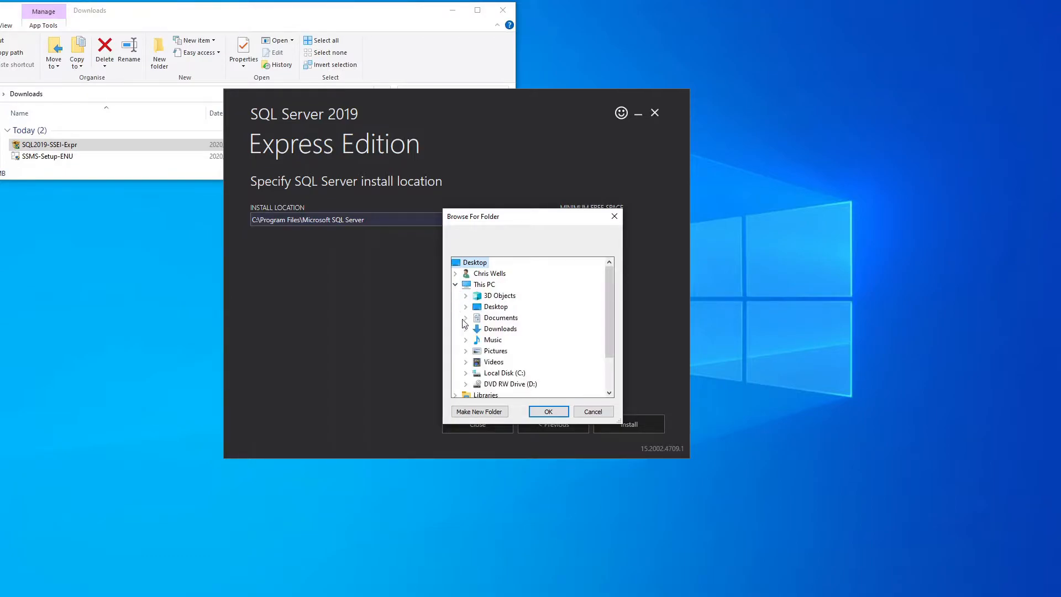
click(465, 373)
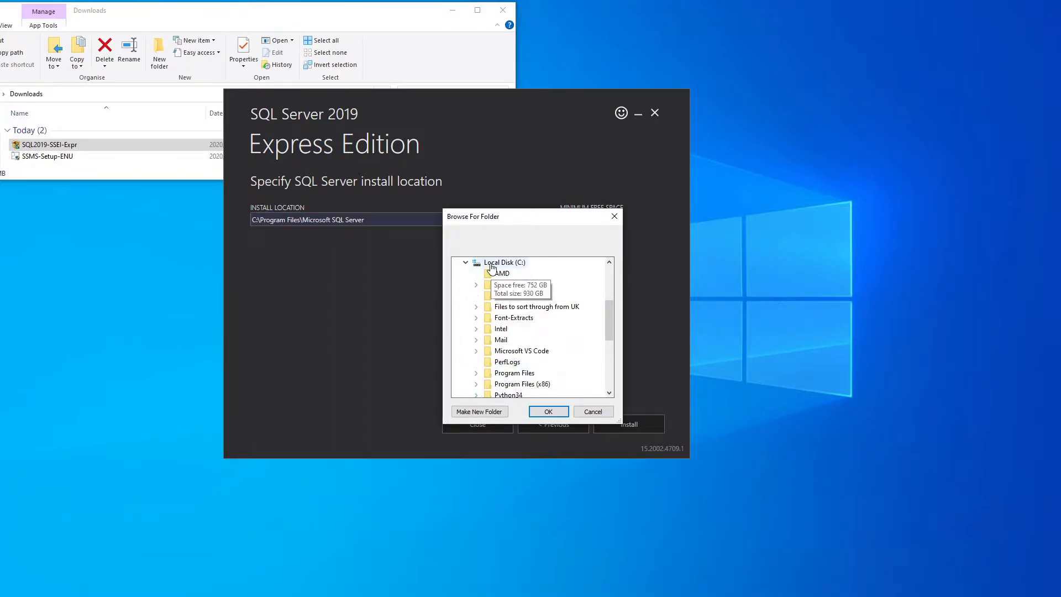
click(487, 414)
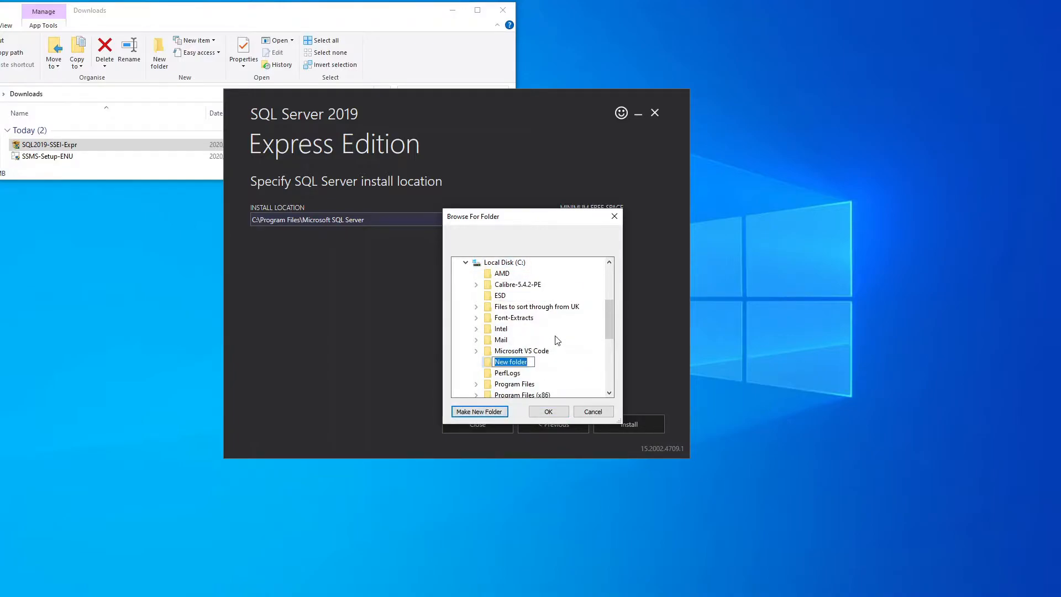
text(MSSQLEXP)
key(Return)
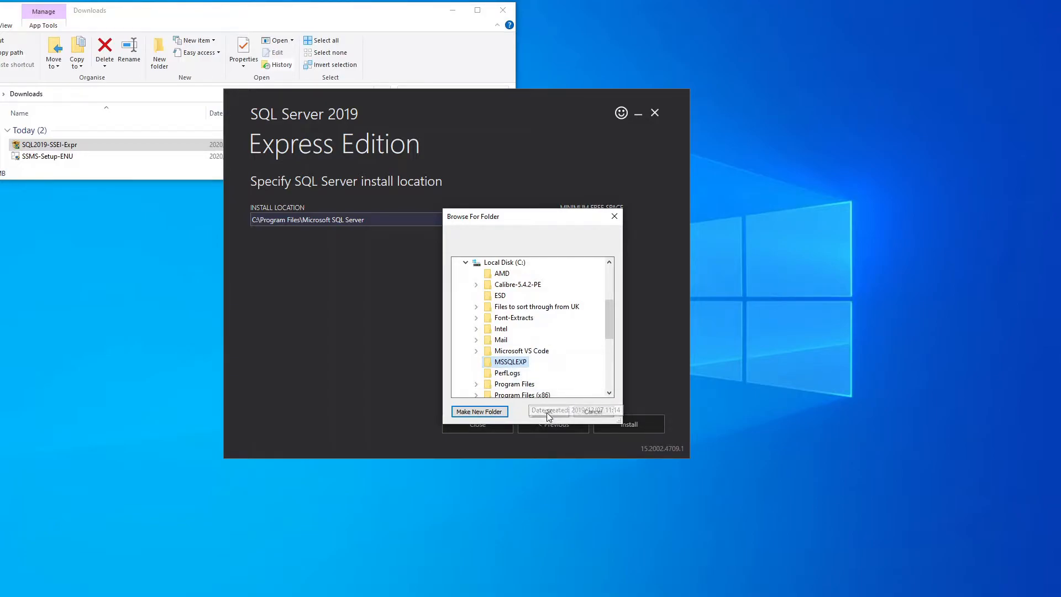
click(550, 413)
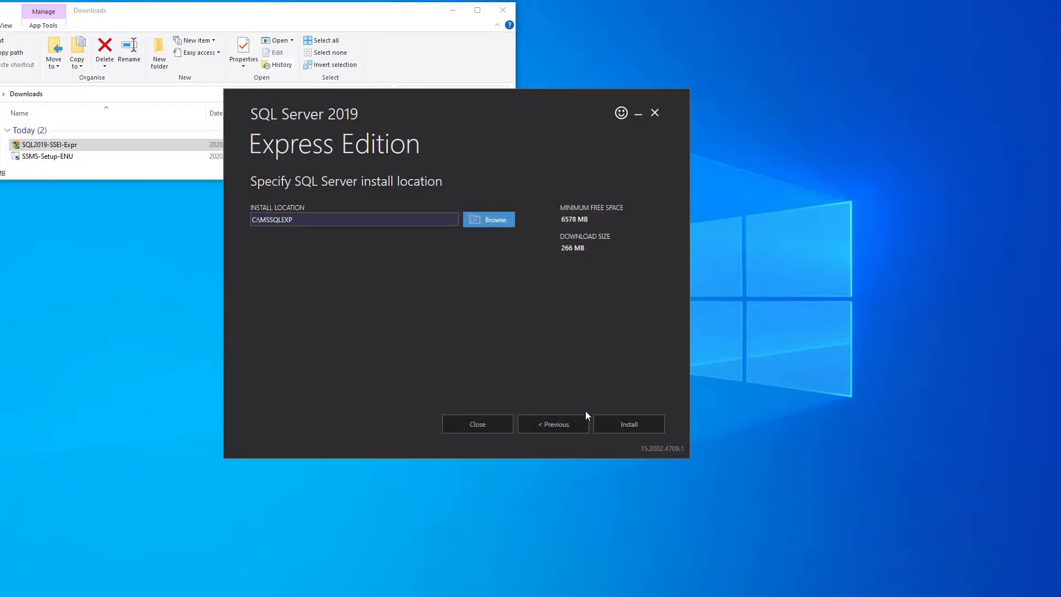
click(622, 424)
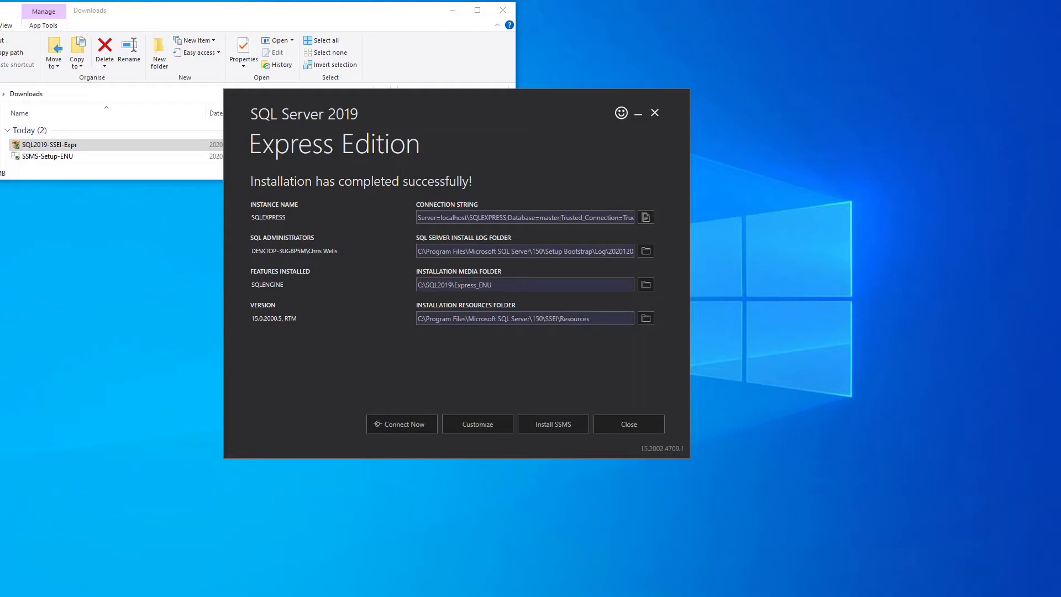
Copy the SQLEXPRESS connection string and view the SSMS download page through the installer's link
click(645, 217)
click(555, 423)
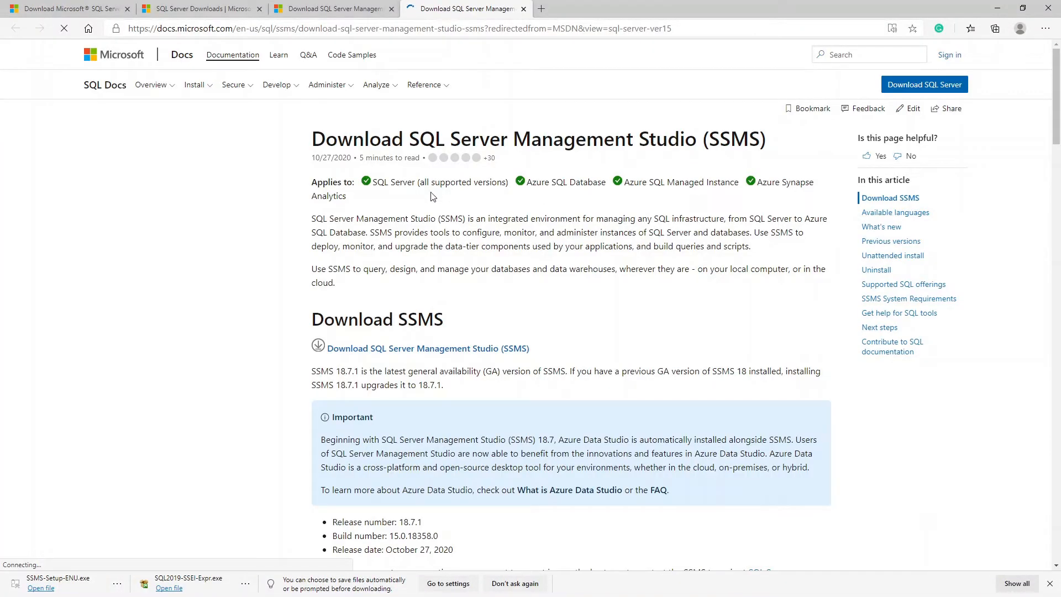
click(997, 8)
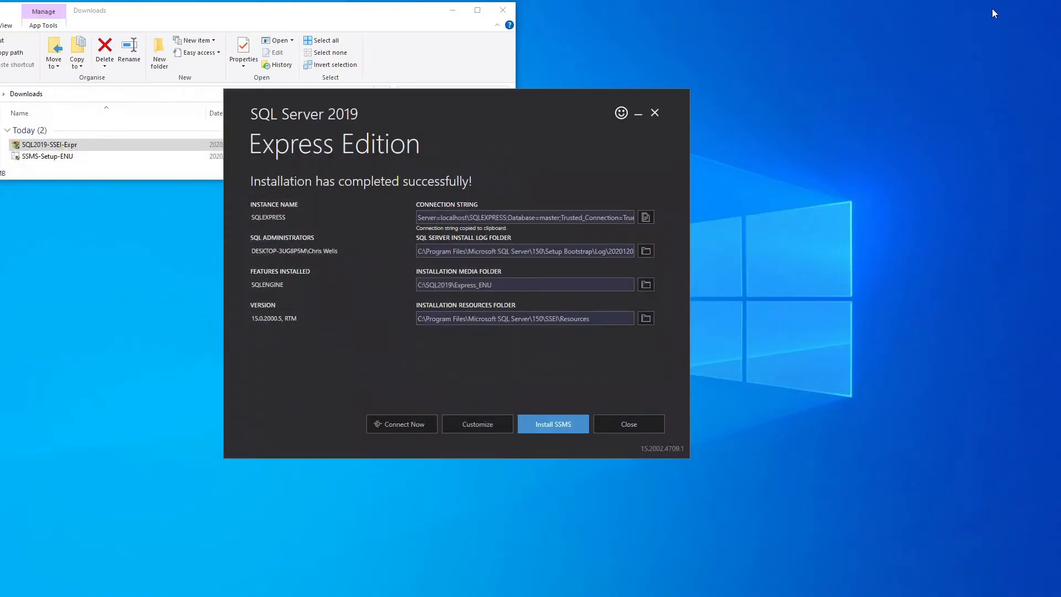
Exit the SQL Server installer and launch SSMS-Setup-ENU from the Downloads folder
click(614, 421)
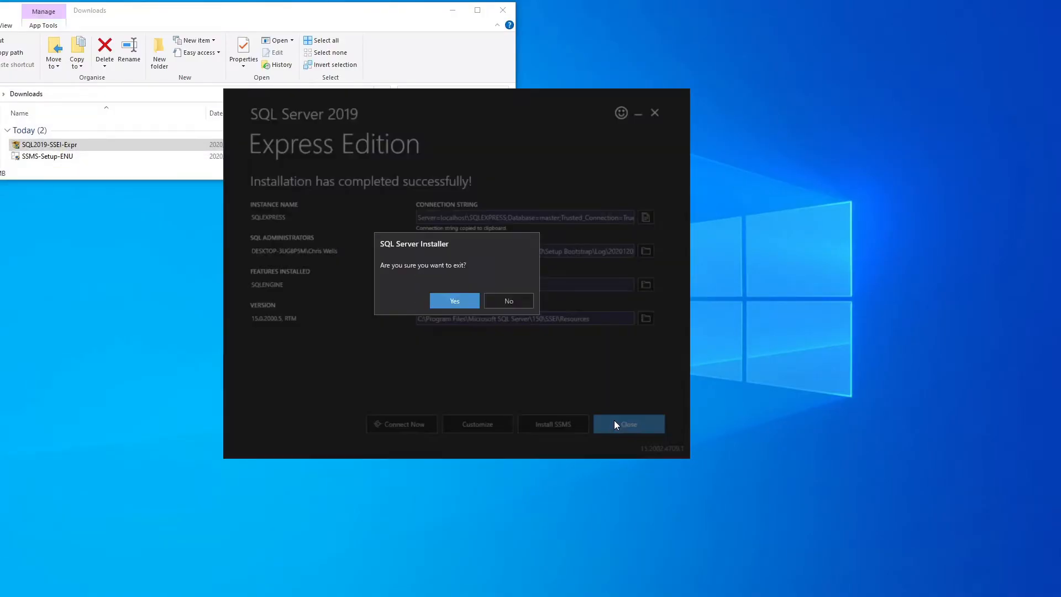
click(459, 302)
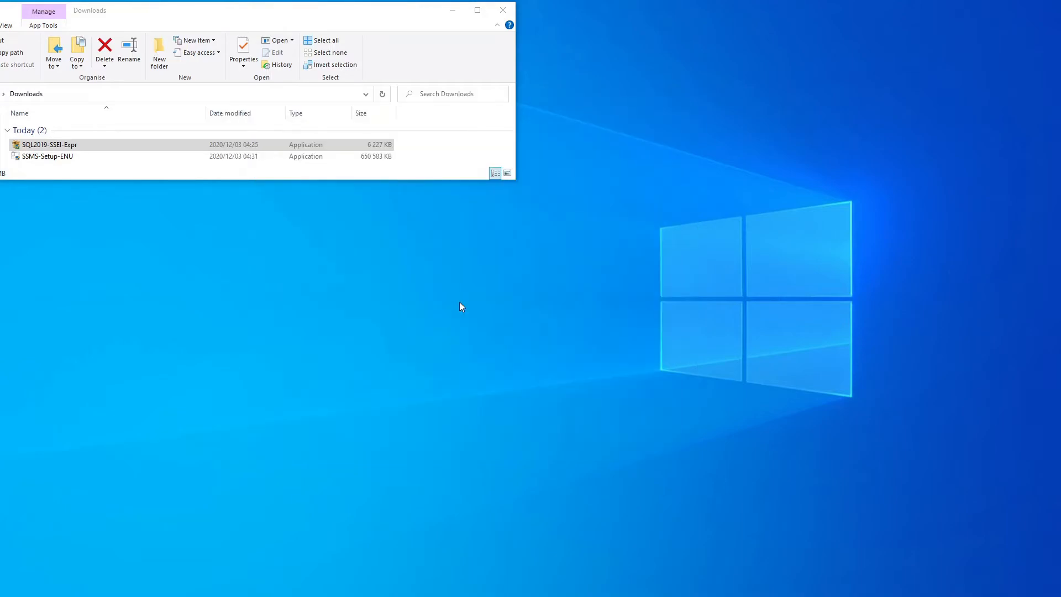
click(45, 157)
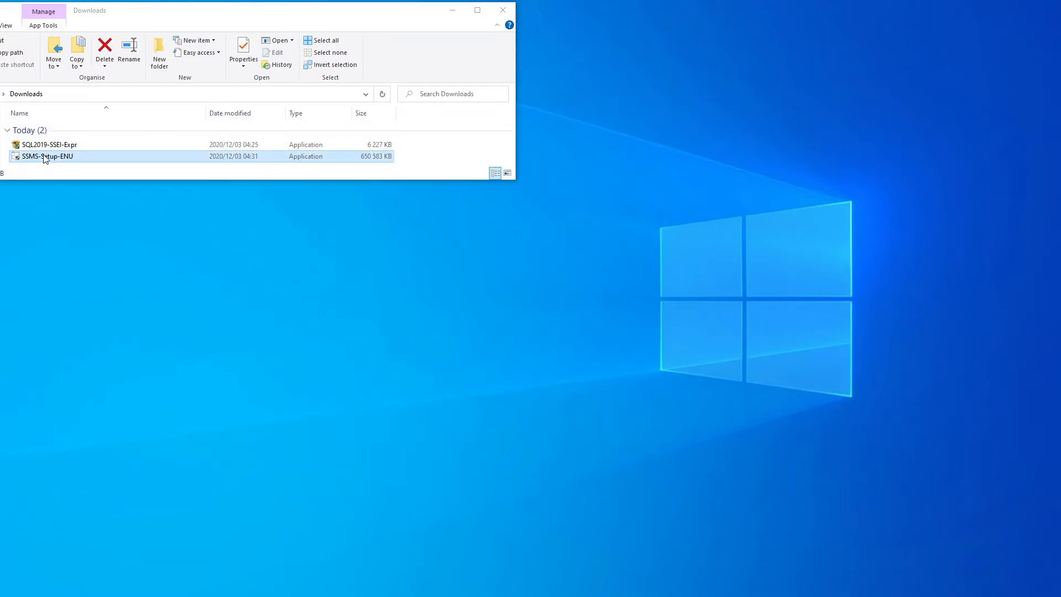
double_click(47, 161)
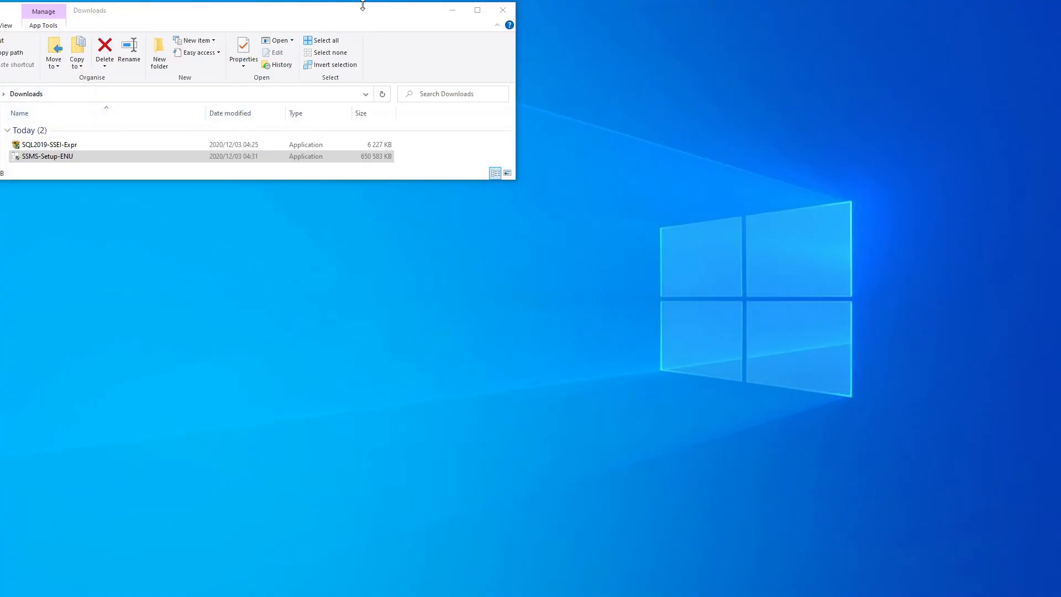
Install SQL Server Management Studio 18.7.1 in its default location and close the setup
click(452, 10)
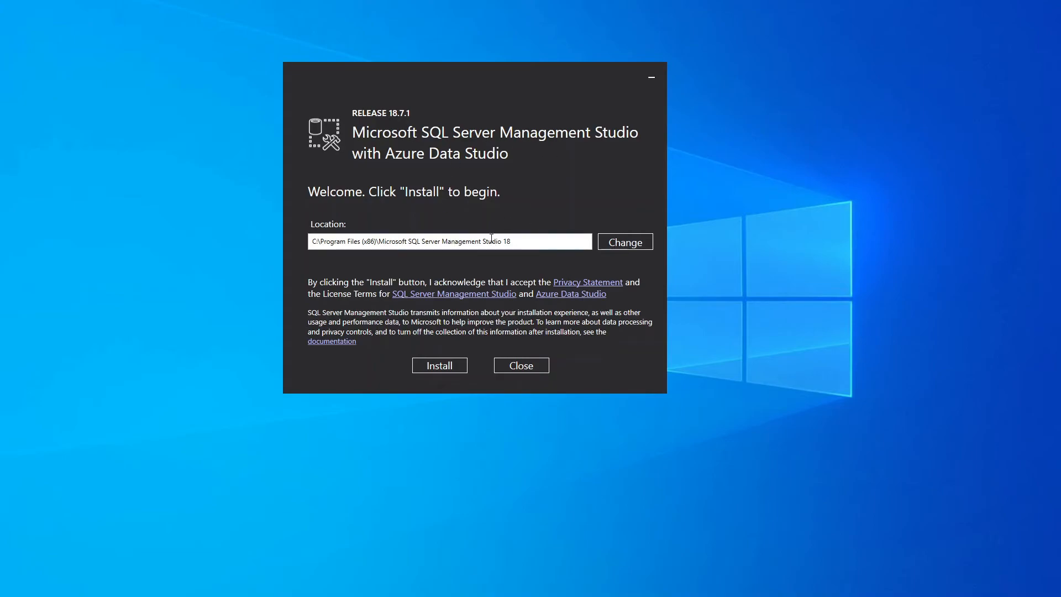
click(443, 366)
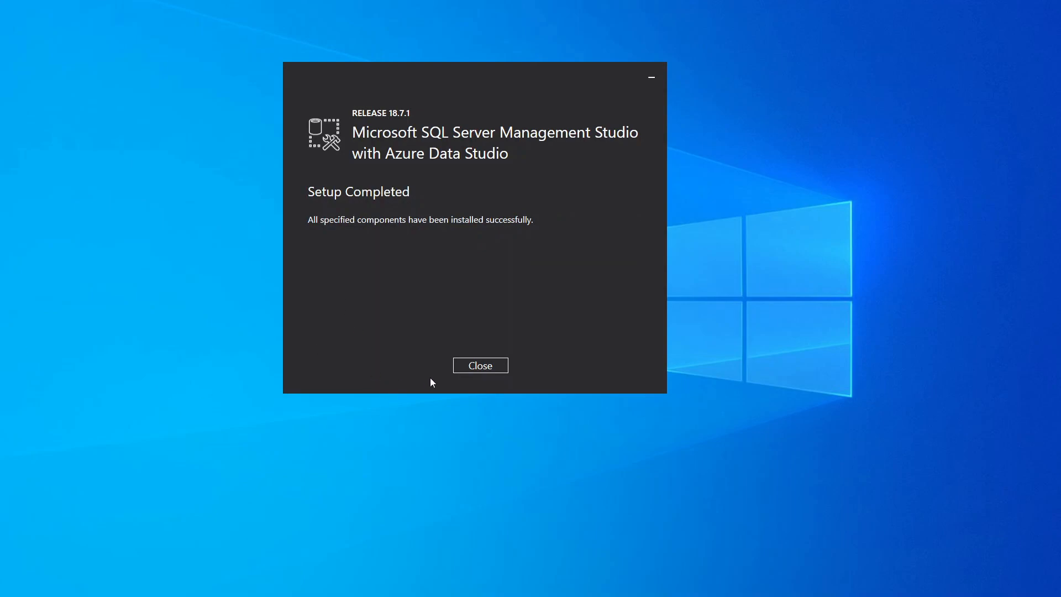
click(474, 367)
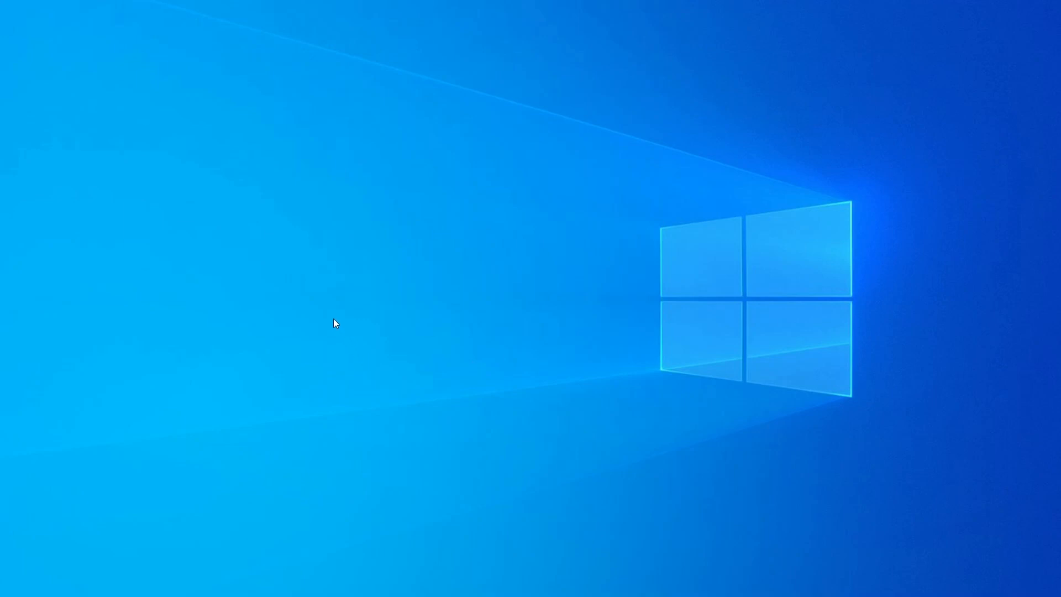